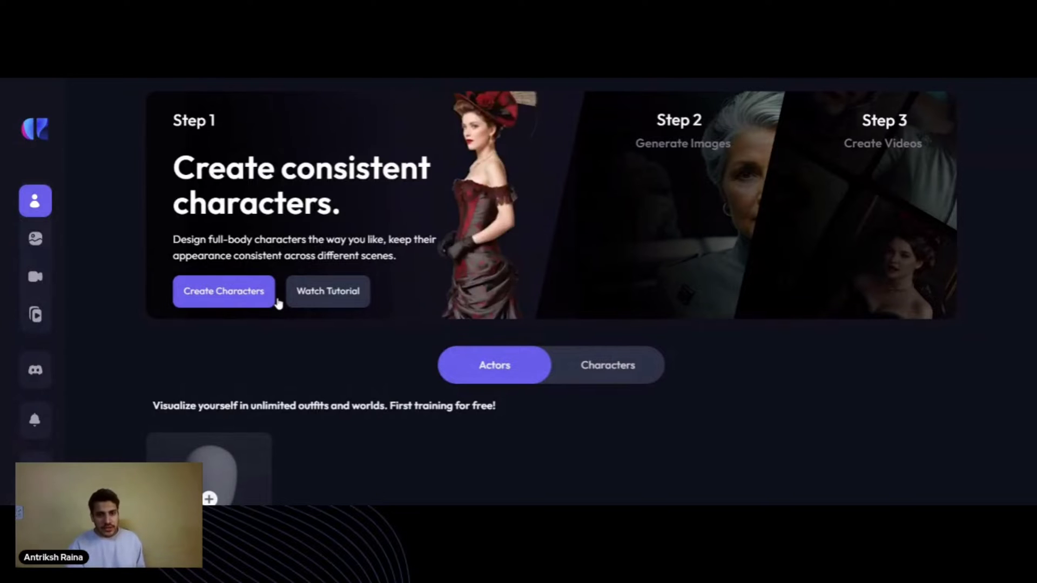
# - Start a new Male, Adult AI actor and enter the actor's name
pyautogui.scroll(-2, 278, 301)
pyautogui.moveTo(81, 208)
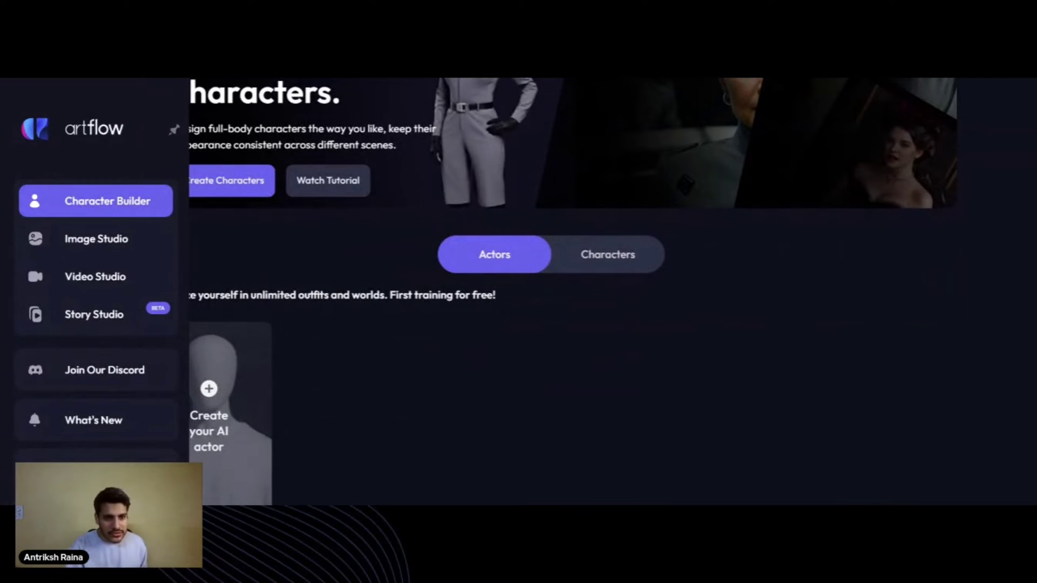
pyautogui.click(218, 387)
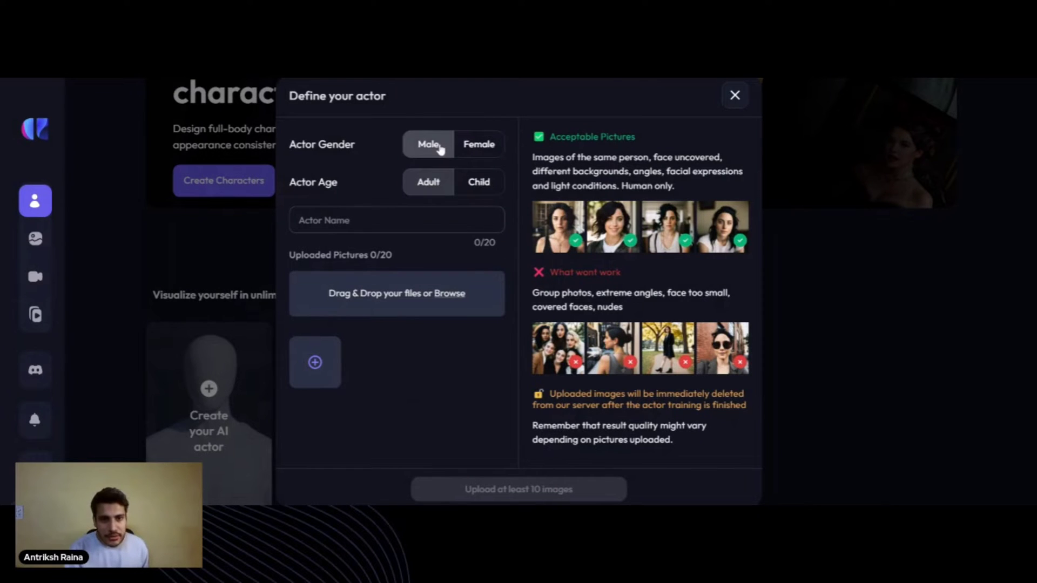
pyautogui.click(416, 143)
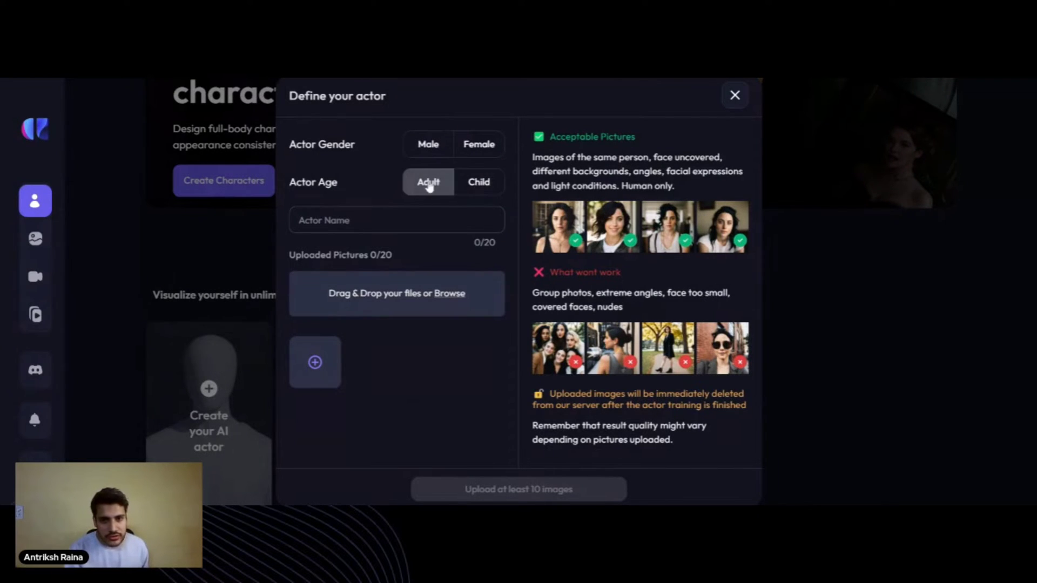
pyautogui.click(406, 219)
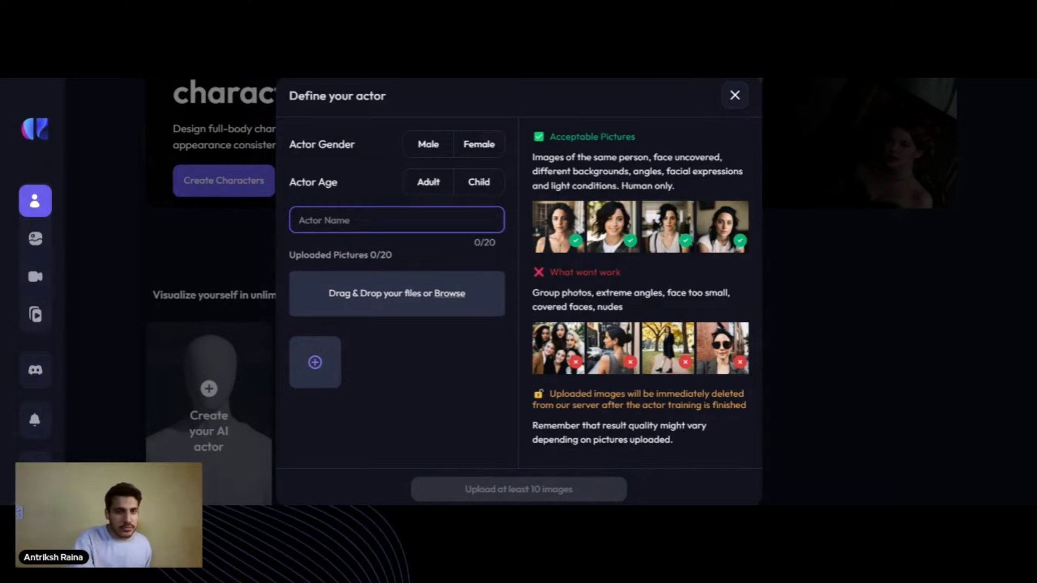
pyautogui.write('Antriksh')
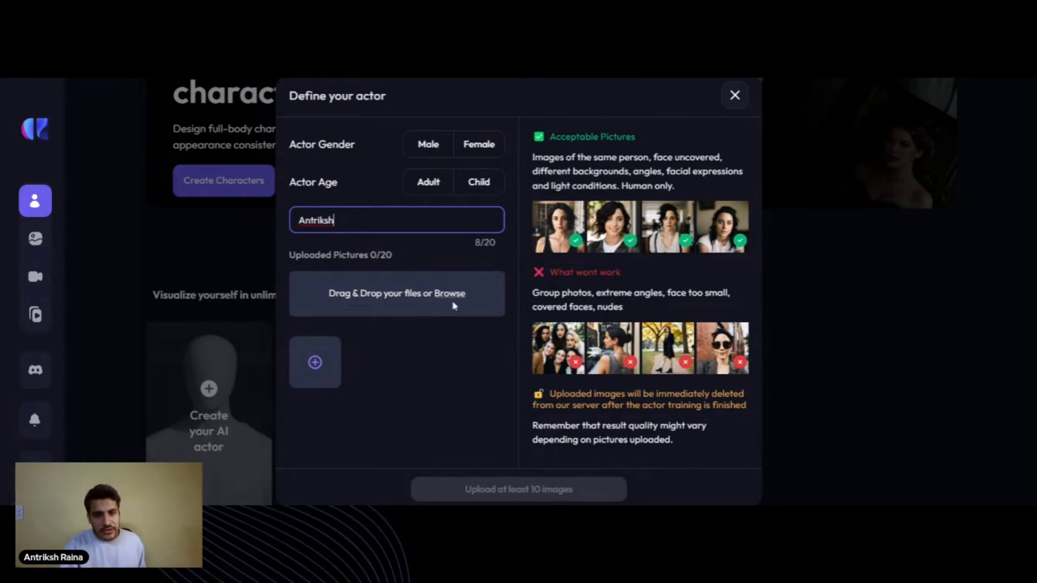
pyautogui.click(426, 297)
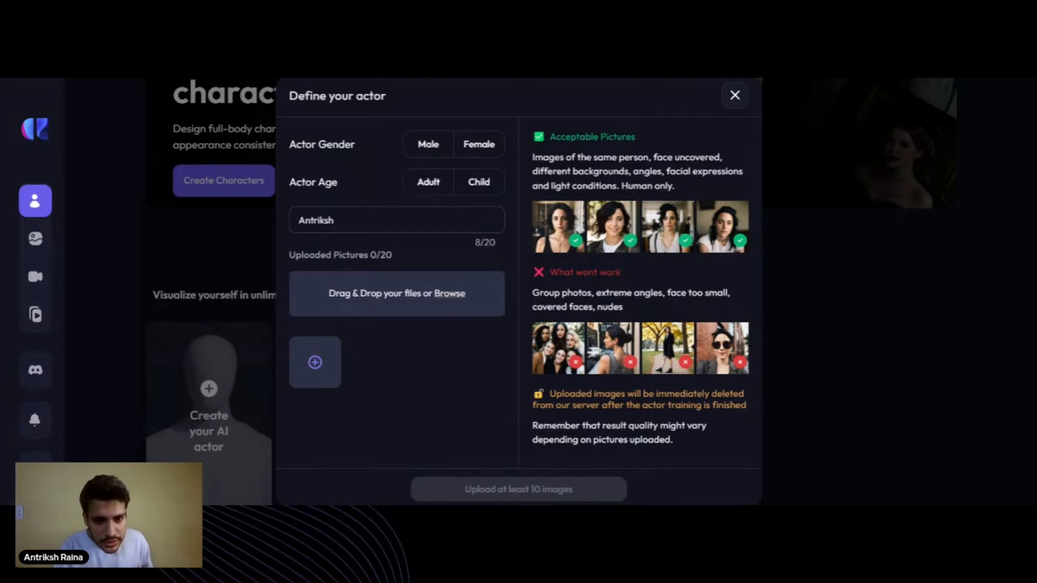
# - Drop the actor's training photos onto the upload zone
pyautogui.moveTo(417, 345); pyautogui.dragTo(415, 317)
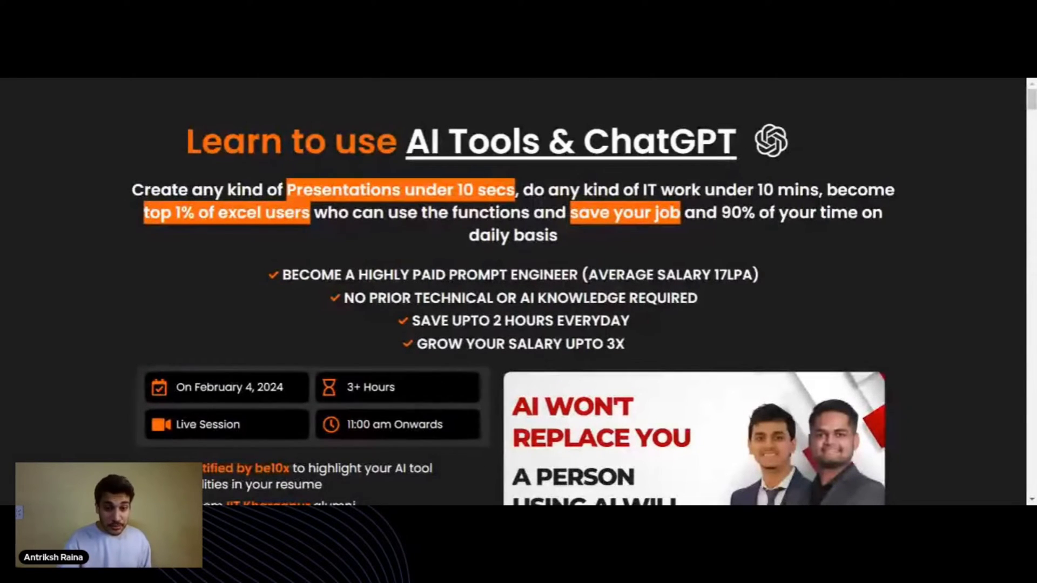
pyautogui.scroll(-4, 518, 303)
pyautogui.scroll(-2, 453, 312)
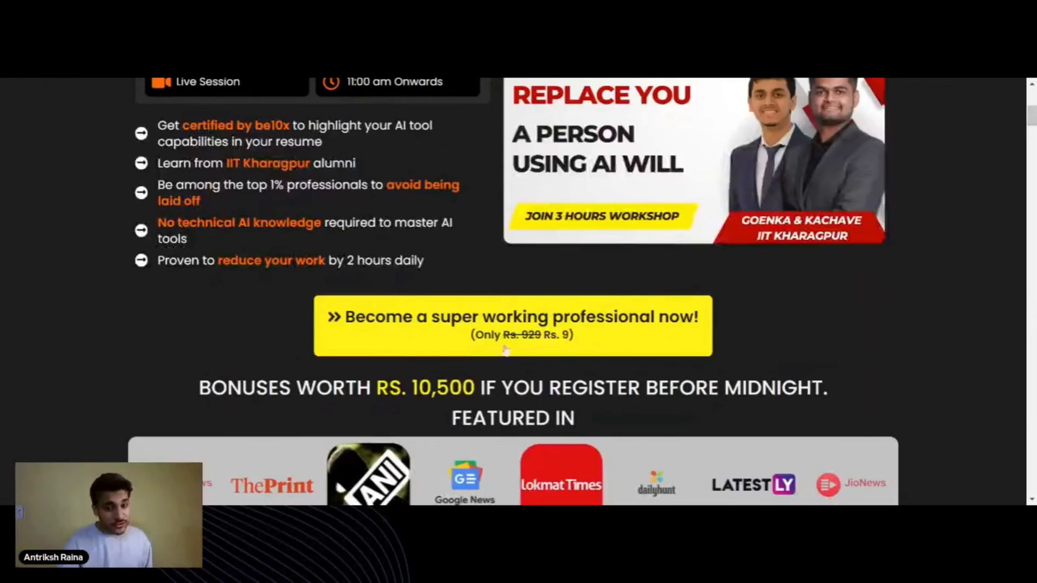
pyautogui.scroll(6, 431, 281)
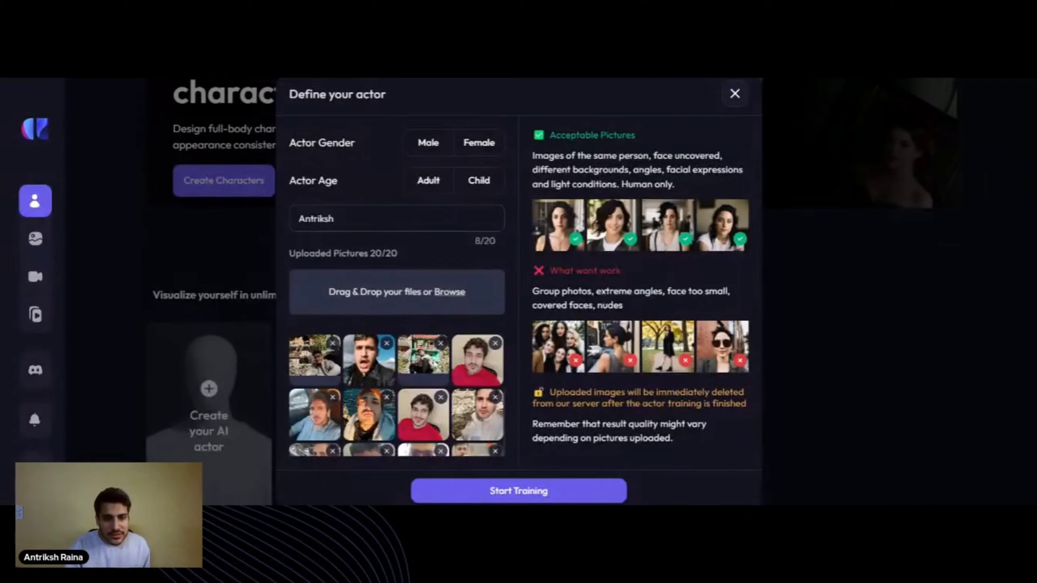
# - Start training on the 20 uploaded photos and check the new Male, Adult actor card
pyautogui.scroll(-2, 432, 388)
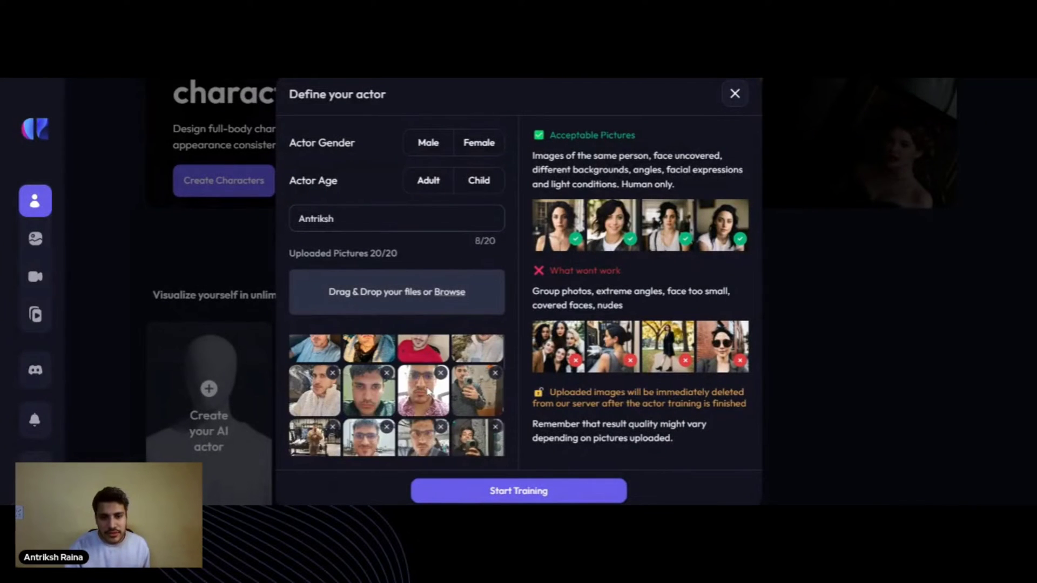
pyautogui.click(496, 492)
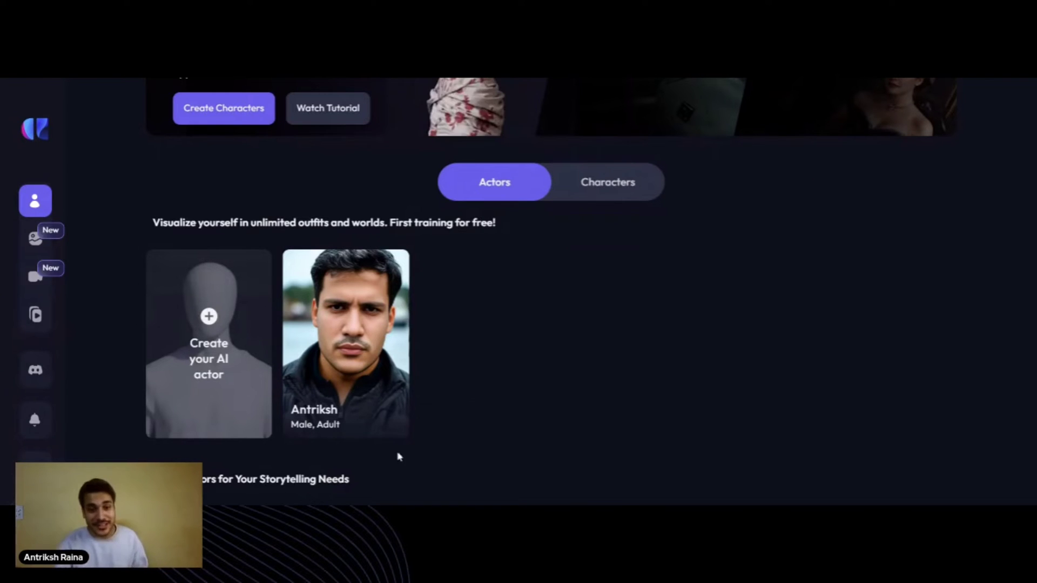
pyautogui.moveTo(355, 377)
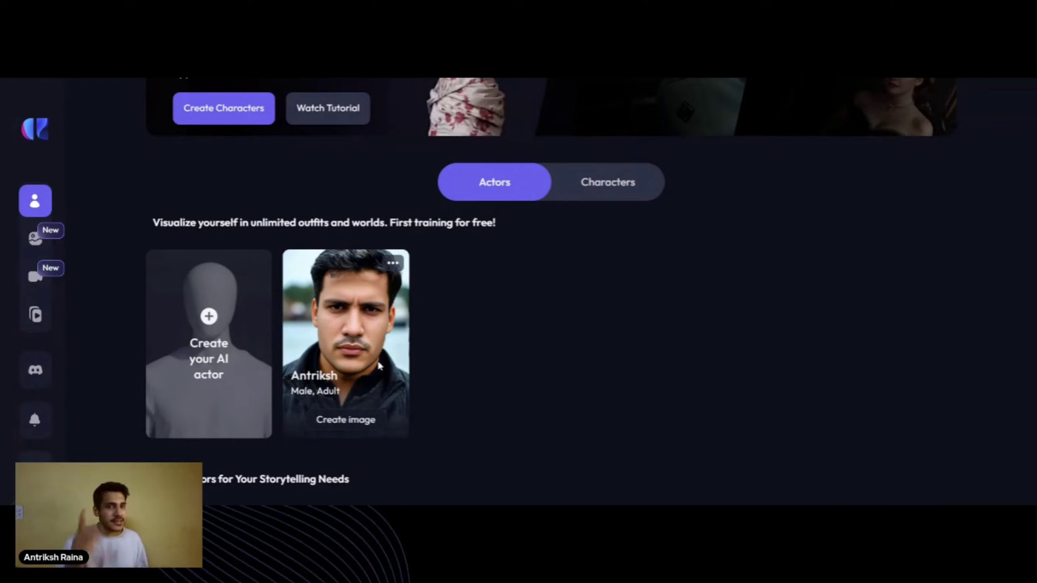
# - Open Create image and browse the wizard portrait set in My creations
pyautogui.click(346, 425)
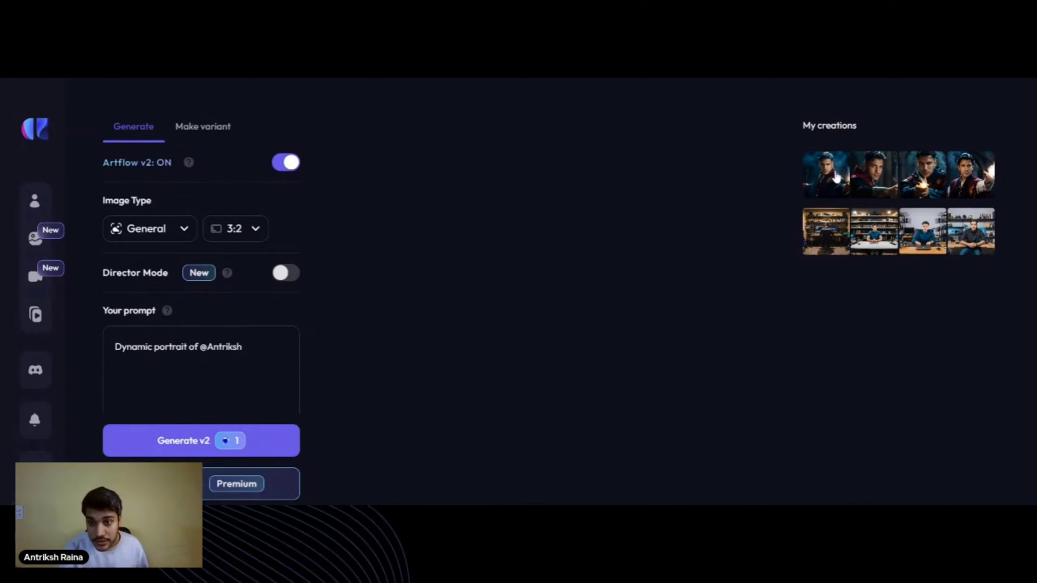
pyautogui.click(837, 178)
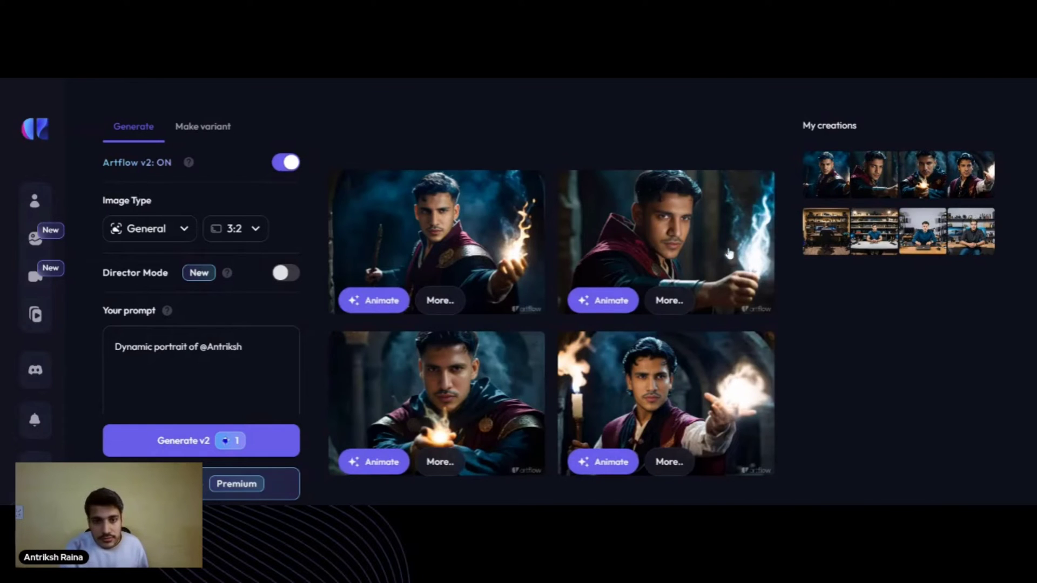
pyautogui.click(542, 287)
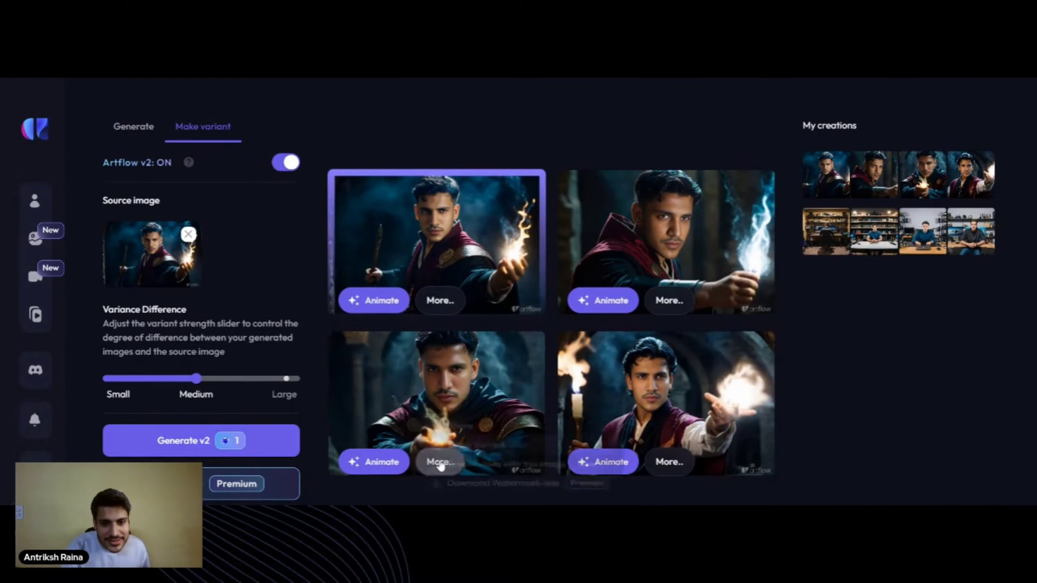
pyautogui.click(439, 462)
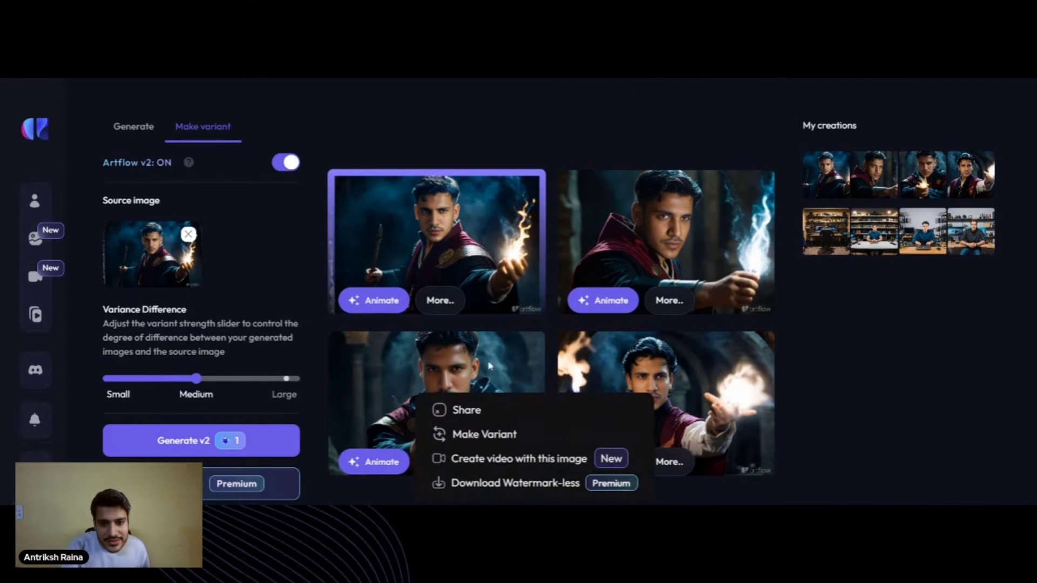
pyautogui.click(939, 324)
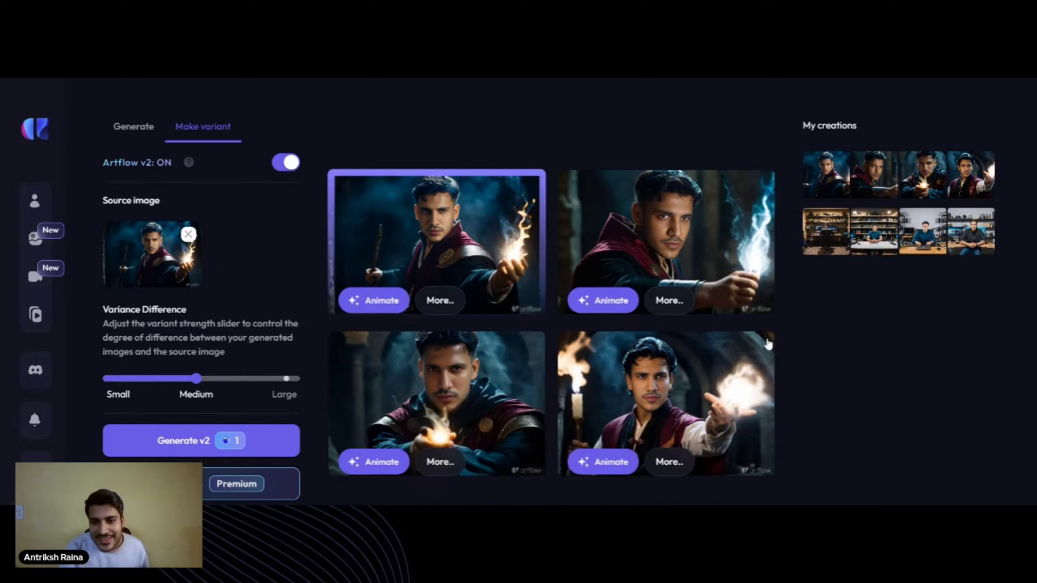
# - Open a vlogger-studio creation to view its prompt and Realistic style
pyautogui.scroll(-1, 768, 346)
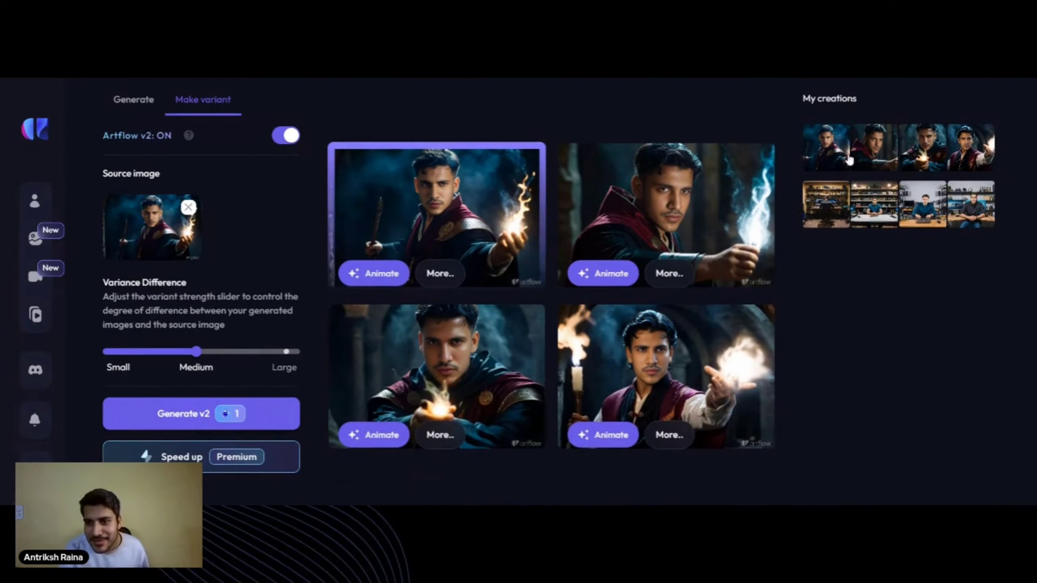
pyautogui.click(820, 221)
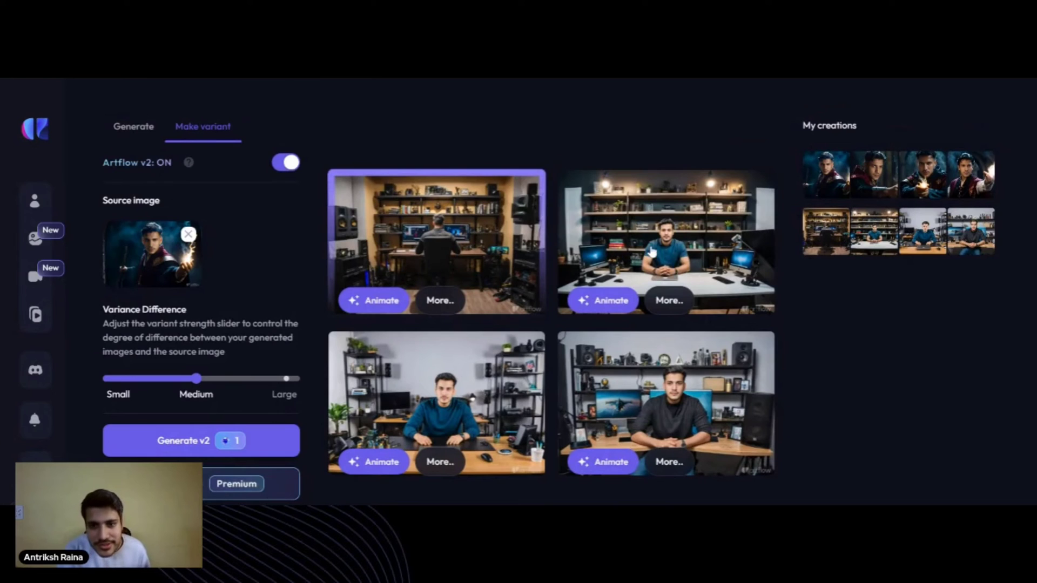
pyautogui.click(652, 252)
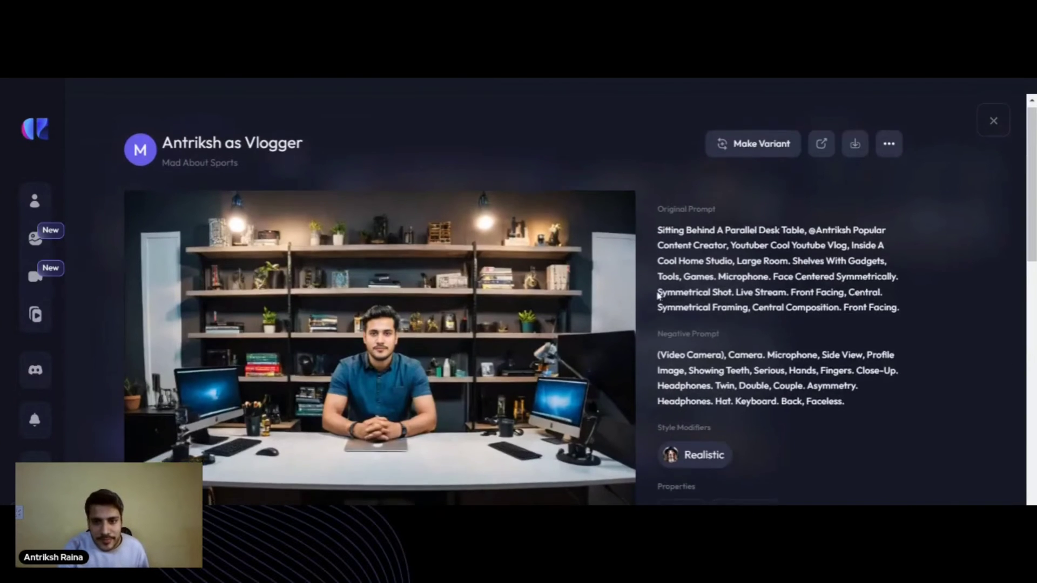
# - Open the spellcaster wizard image to review its prompt, Cinematic style and 3:2 ratio
pyautogui.scroll(-1, 658, 294)
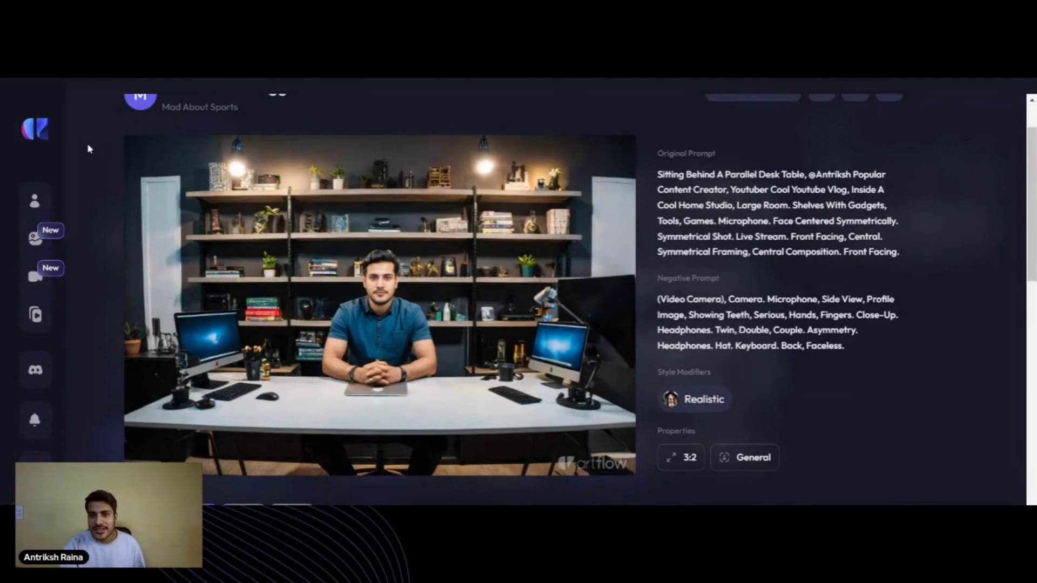
pyautogui.scroll(-6, 370, 259)
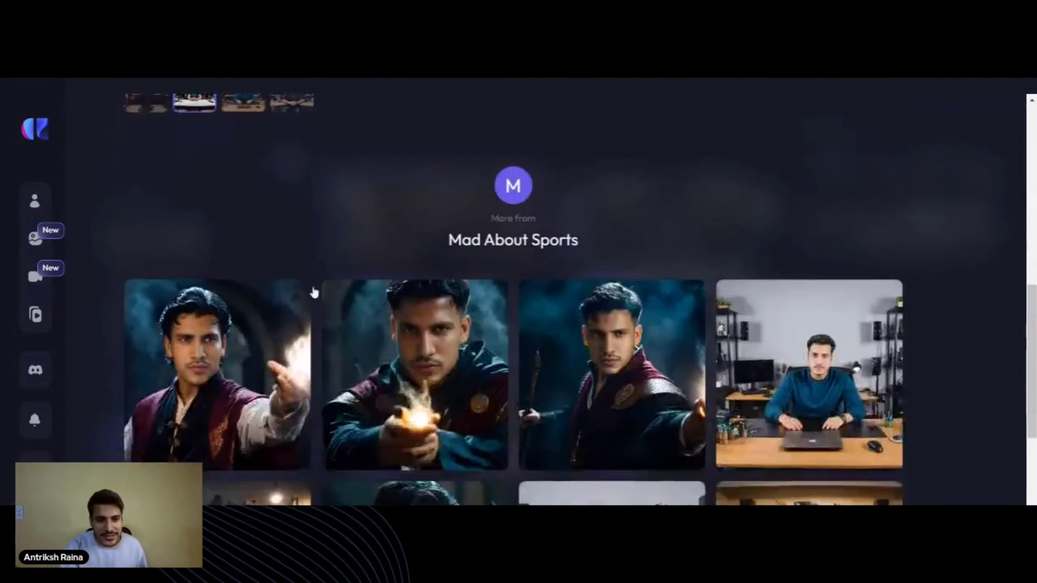
pyautogui.scroll(-2, 313, 294)
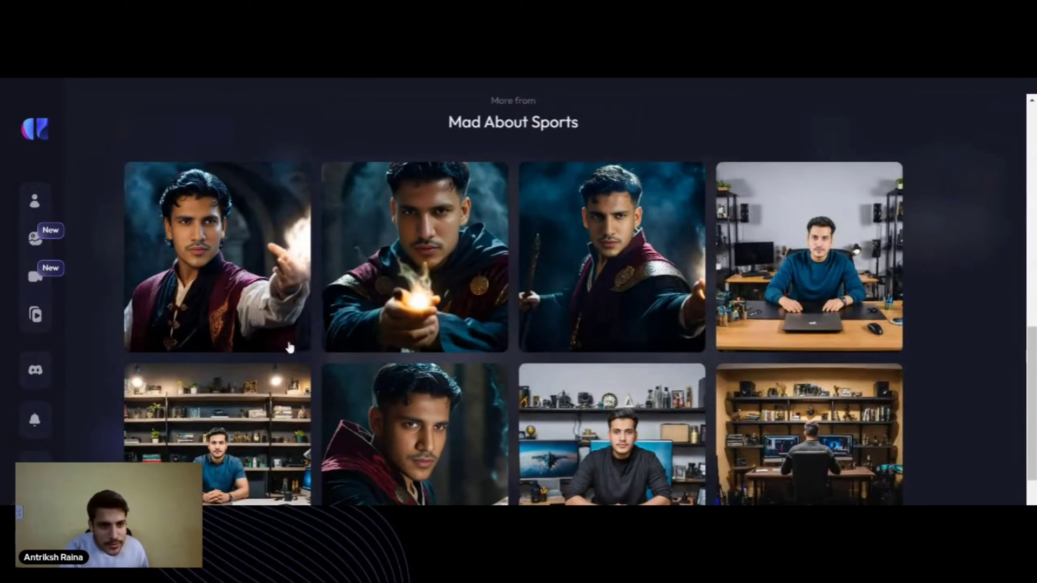
pyautogui.scroll(-1, 264, 339)
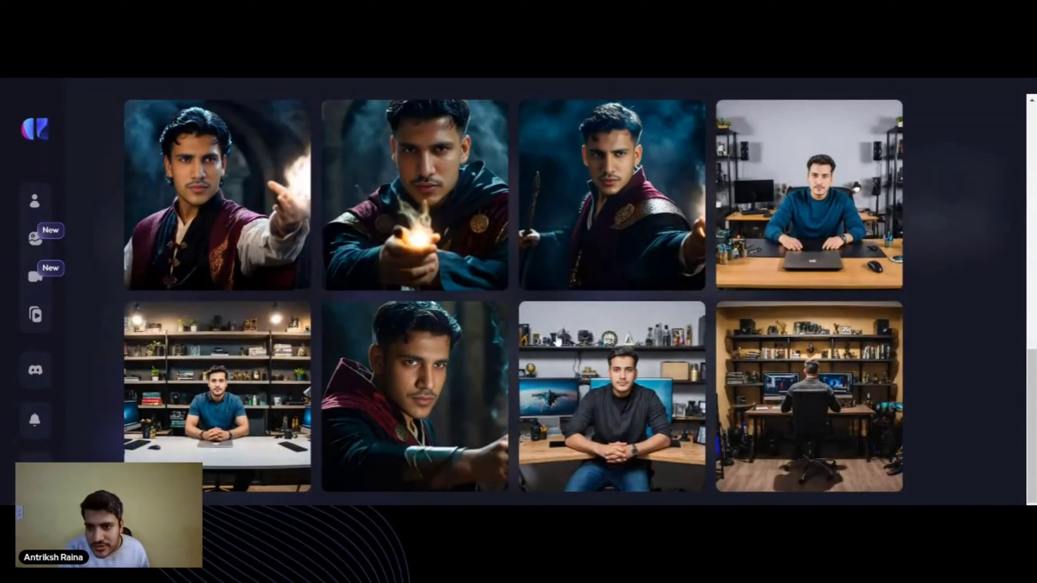
pyautogui.click(205, 227)
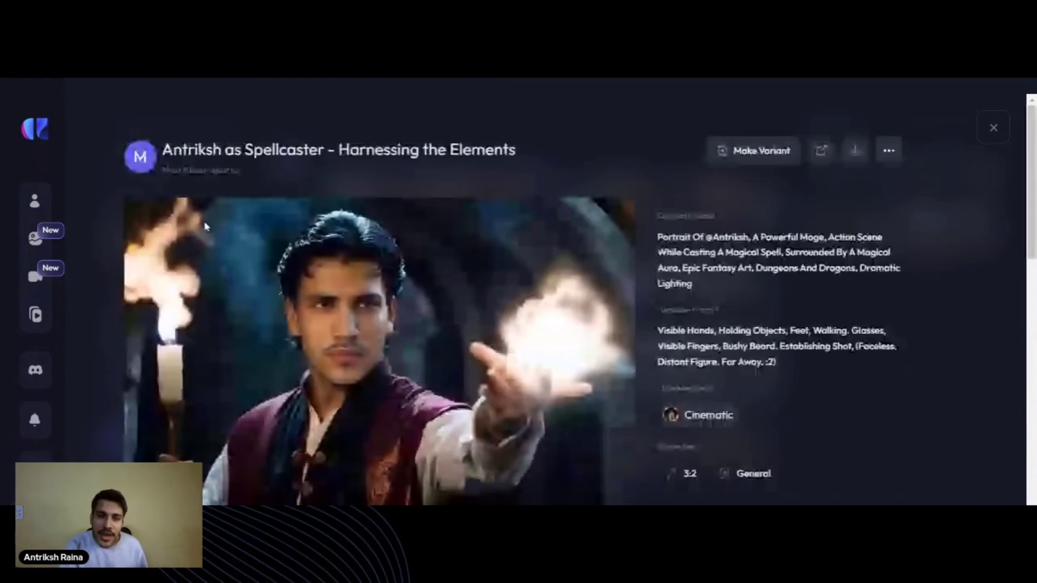
pyautogui.scroll(-1, 556, 243)
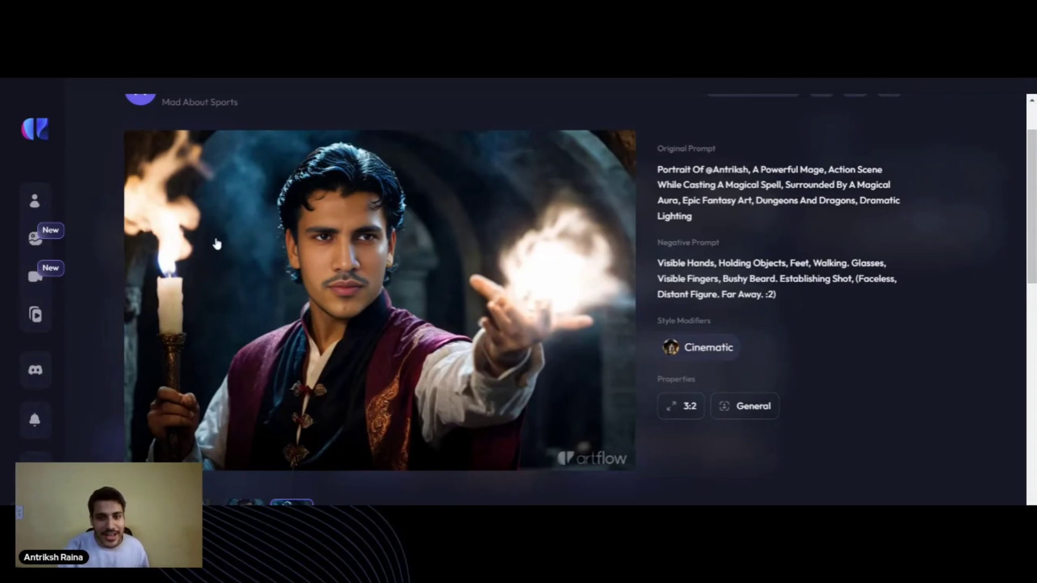
pyautogui.scroll(2, 217, 244)
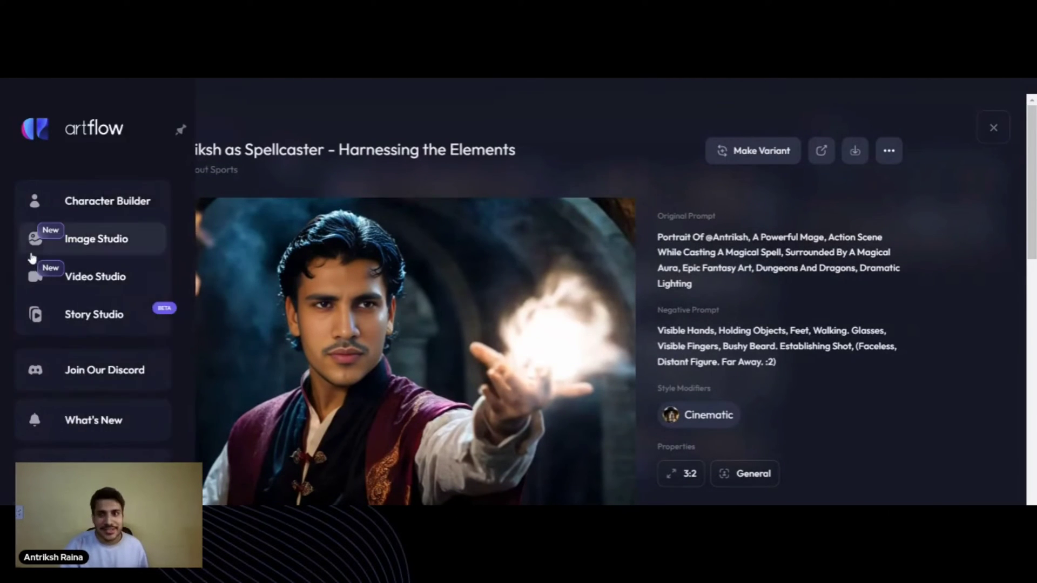
# - Enable Director Mode, set the framing to Full shot, and generate four portraits
pyautogui.click(993, 128)
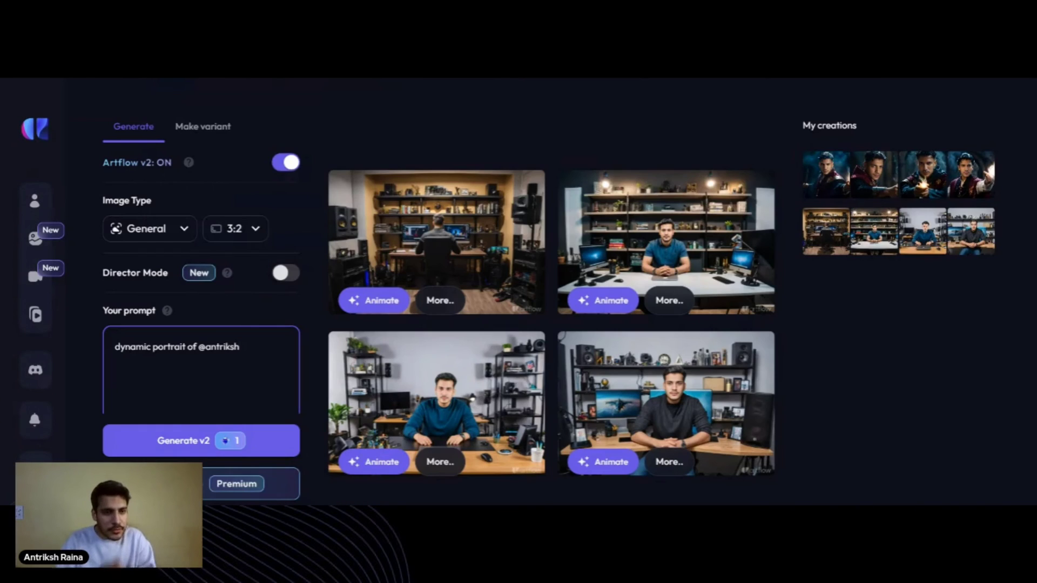
pyautogui.click(281, 276)
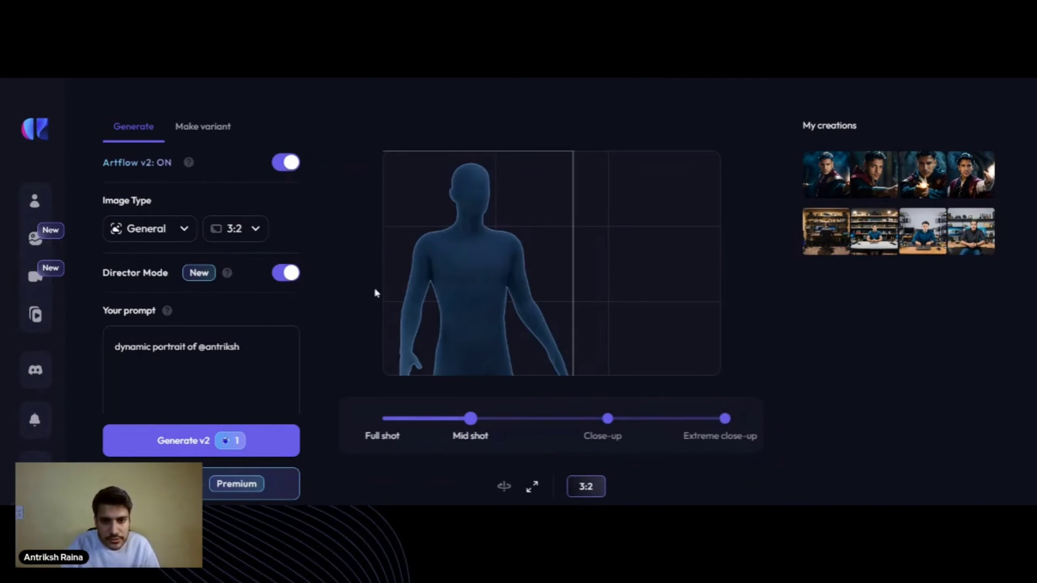
pyautogui.moveTo(470, 419); pyautogui.dragTo(516, 420)
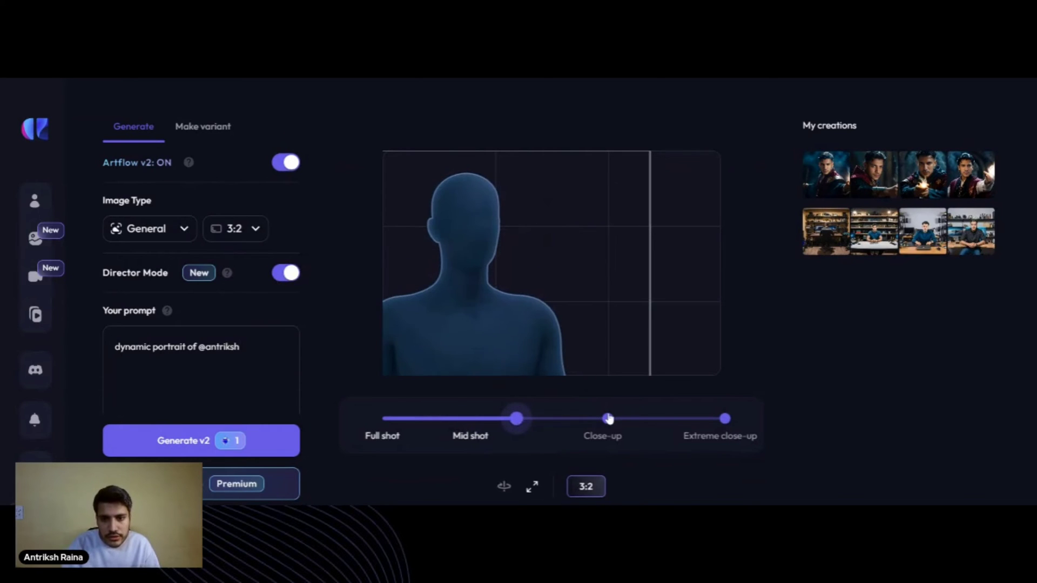
pyautogui.click(725, 419)
pyautogui.moveTo(725, 419); pyautogui.dragTo(401, 428)
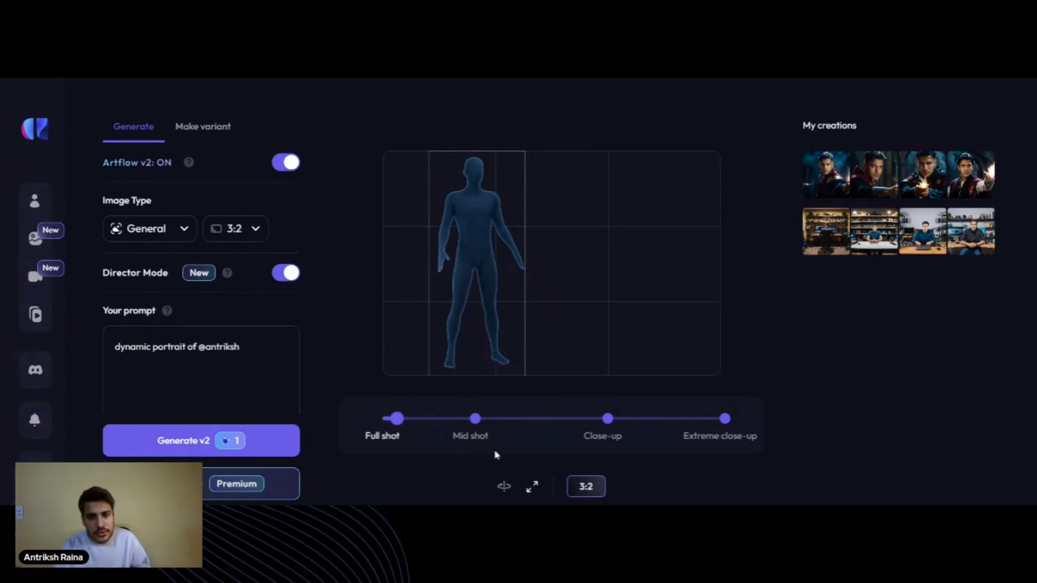
pyautogui.click(204, 439)
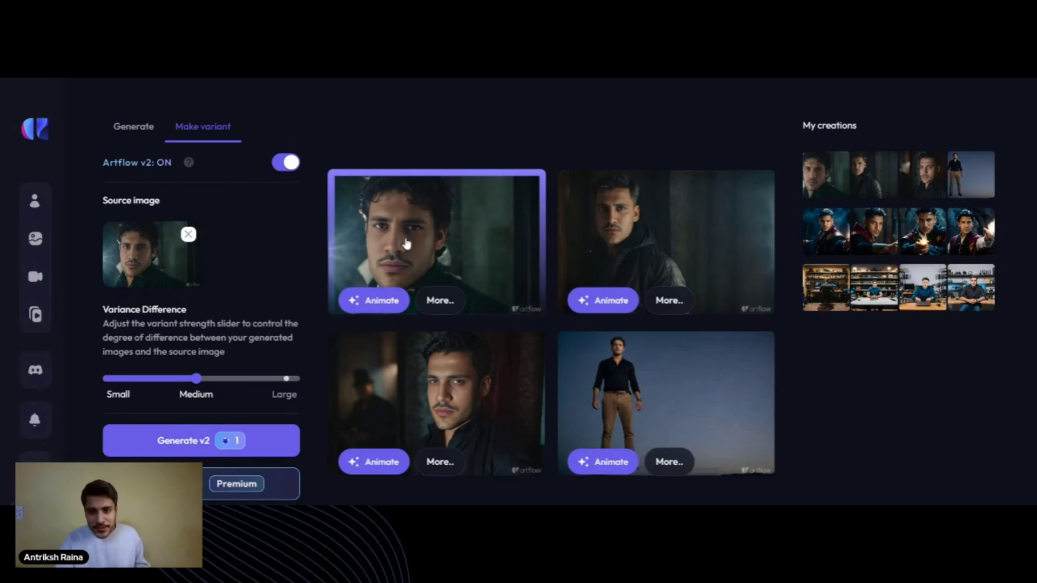
# - Open the full-body standing portrait to review its prompt, Cinematic style, 3:2 ratio and General model
pyautogui.click(406, 243)
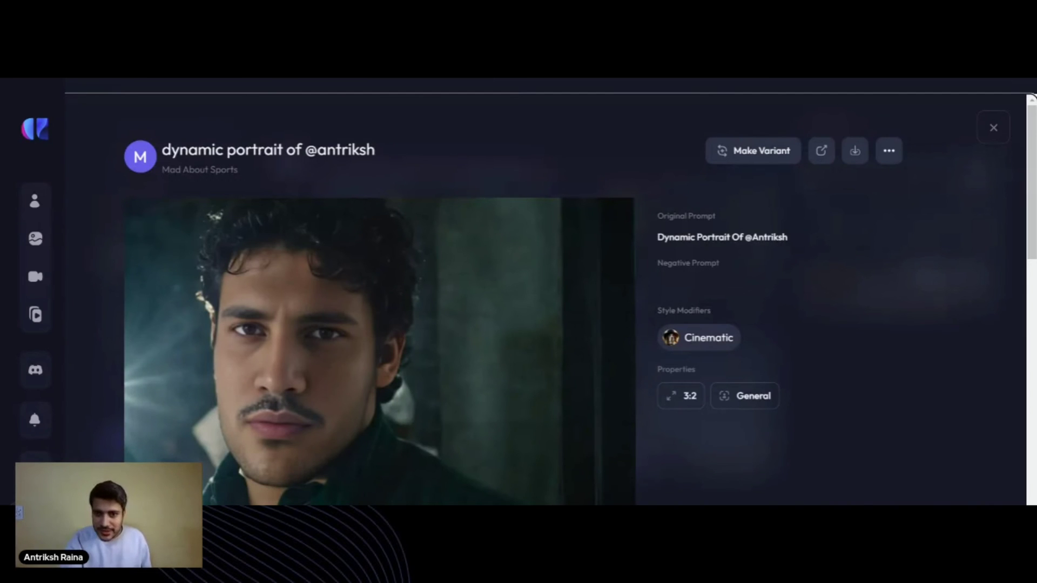
pyautogui.scroll(-3, 504, 319)
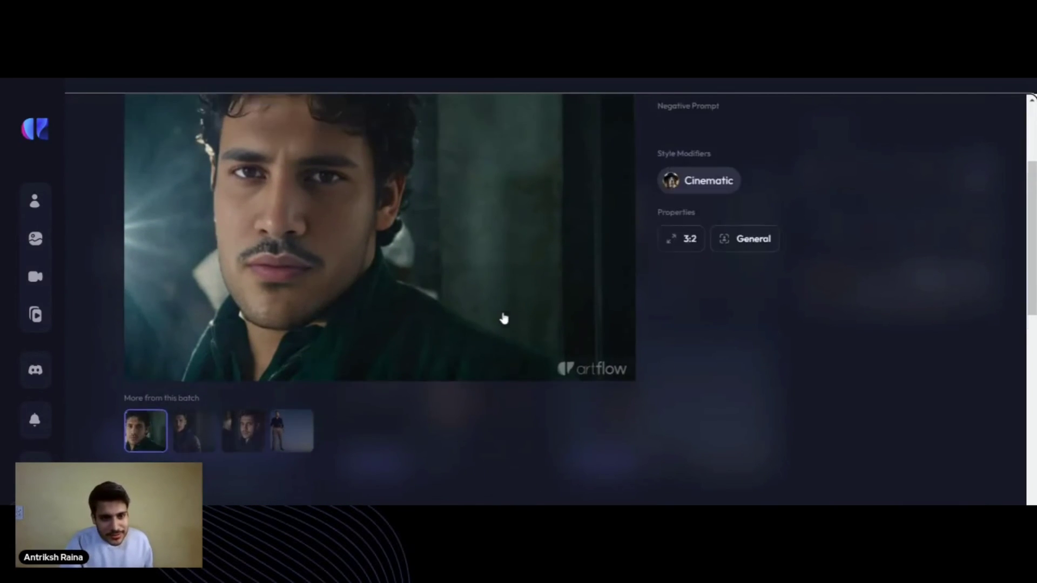
pyautogui.scroll(-6, 504, 319)
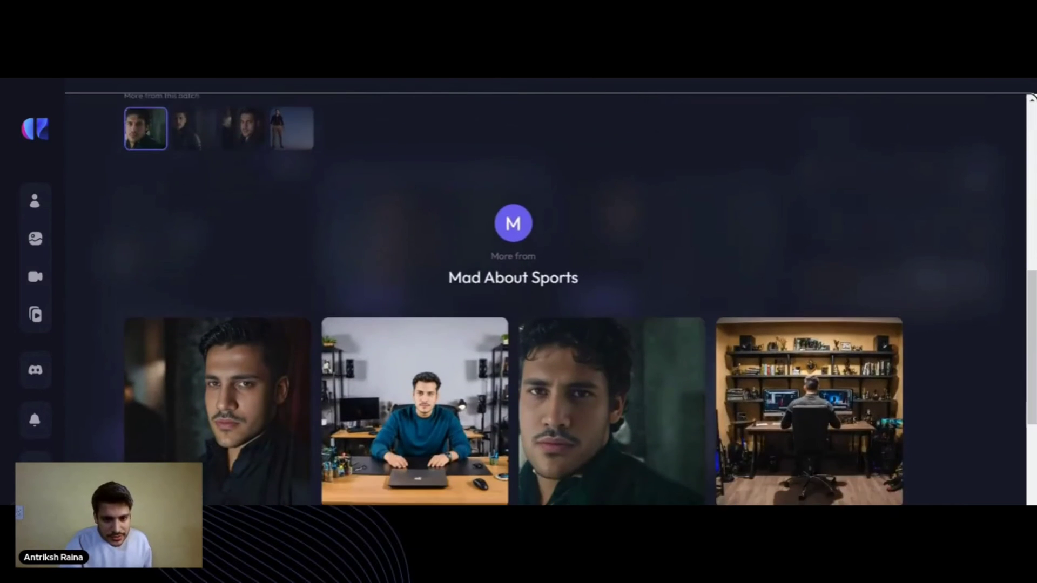
pyautogui.scroll(-2, 504, 319)
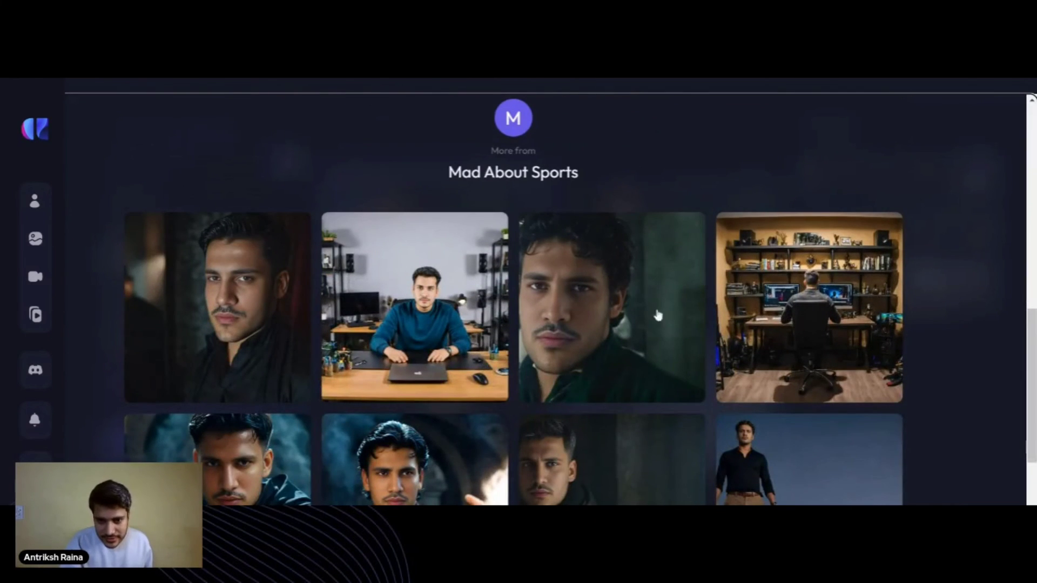
pyautogui.scroll(-2, 600, 310)
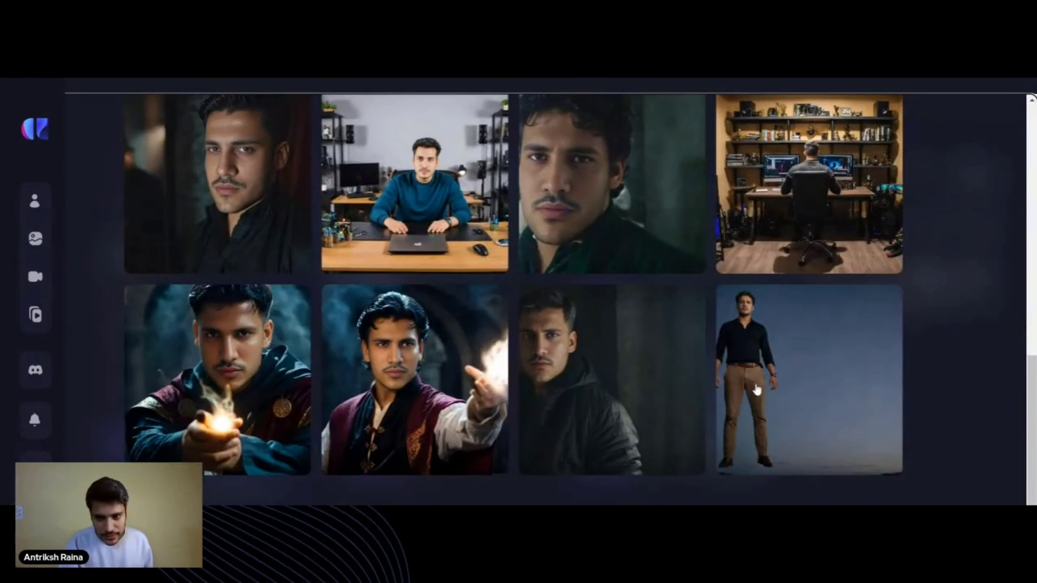
pyautogui.click(757, 390)
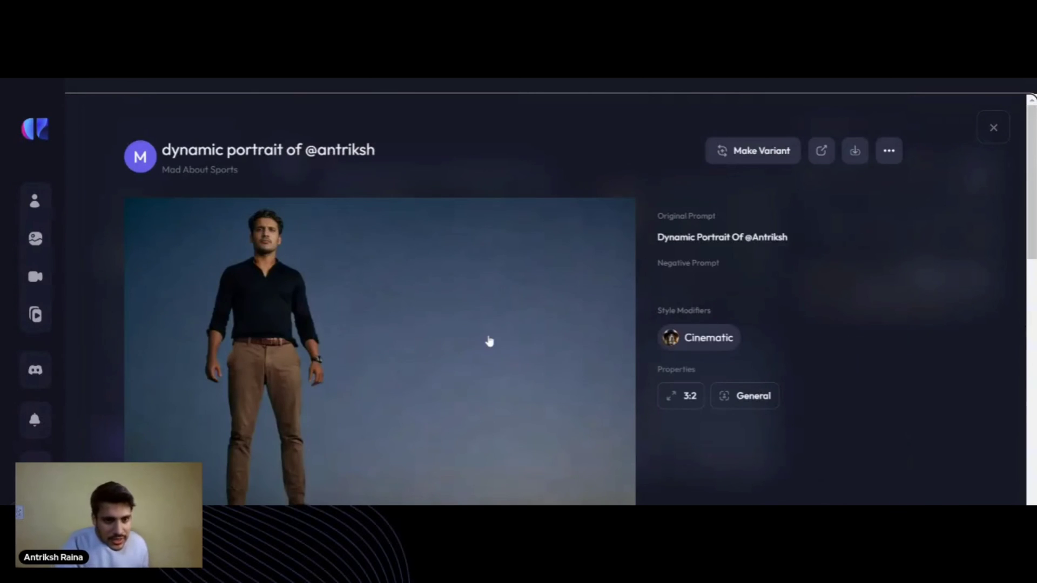
pyautogui.scroll(-2, 489, 342)
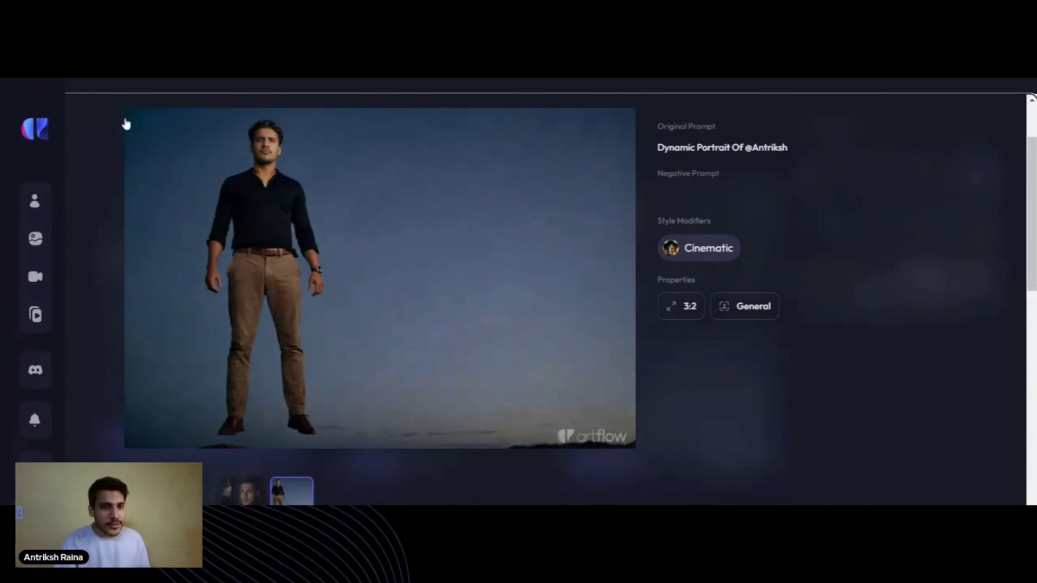
pyautogui.scroll(2, 346, 296)
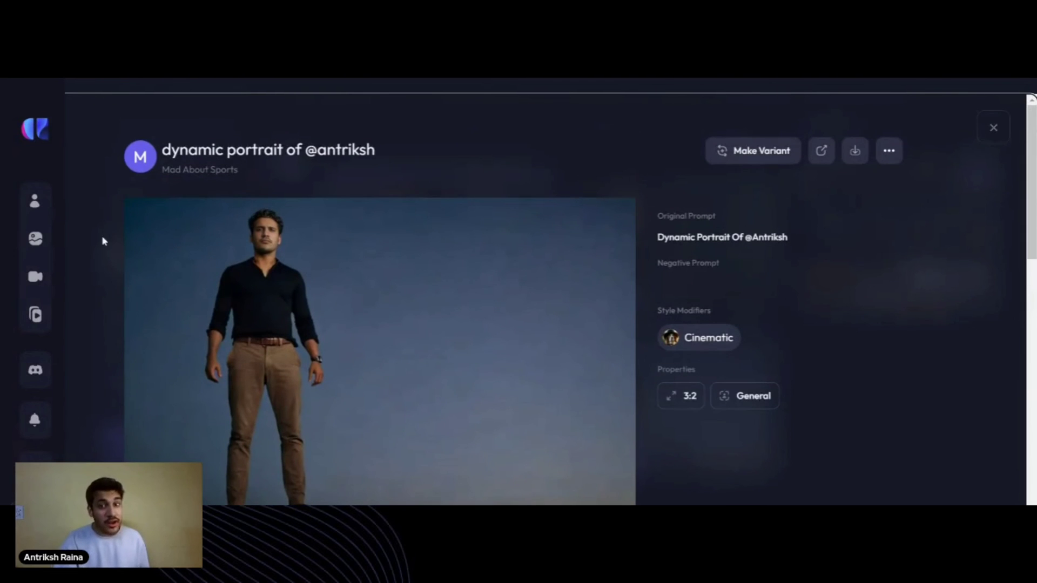
pyautogui.scroll(-5, 539, 181)
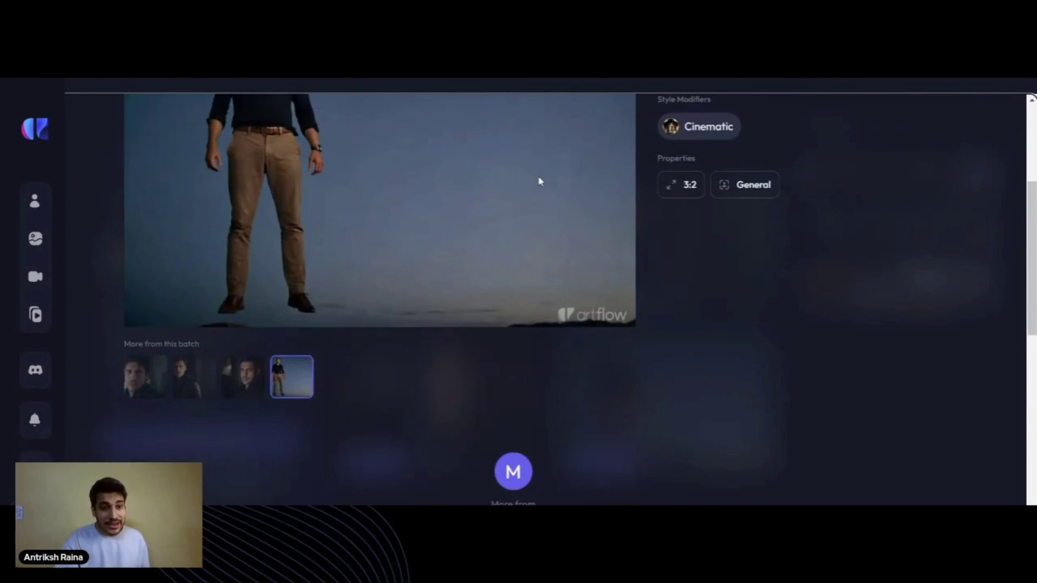
pyautogui.scroll(3, 539, 180)
pyautogui.scroll(1, 581, 302)
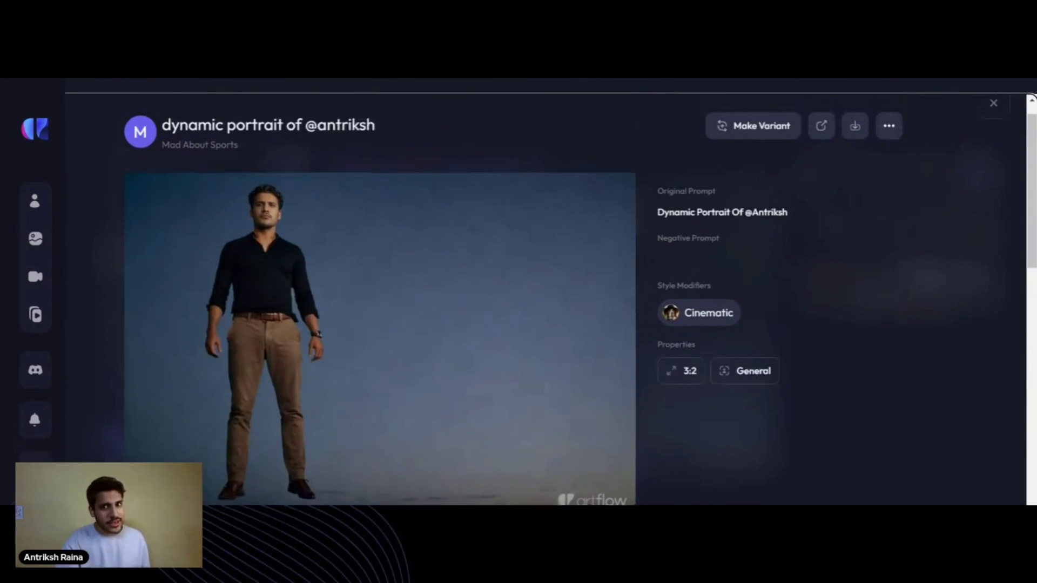